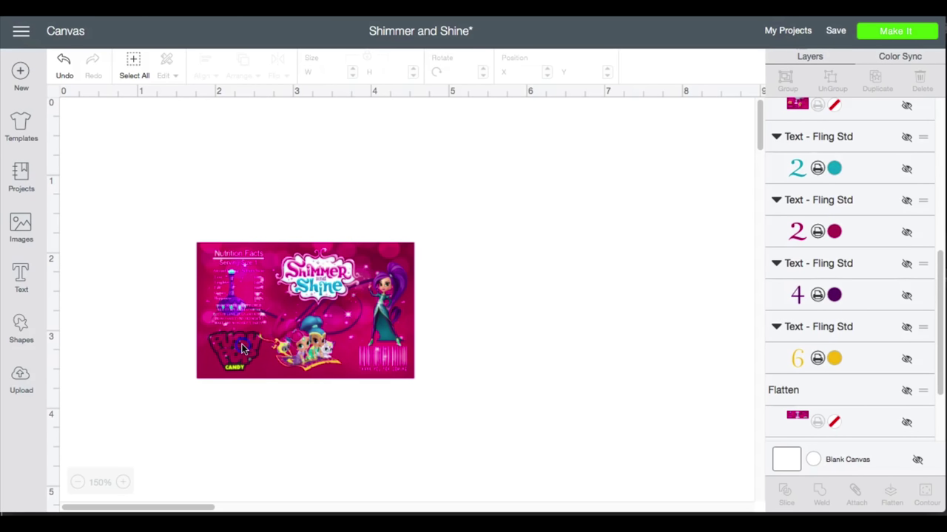
Reveal the hidden 2.8 x 1.75 size text layer beside the flattened wrap.
left_click(242, 349)
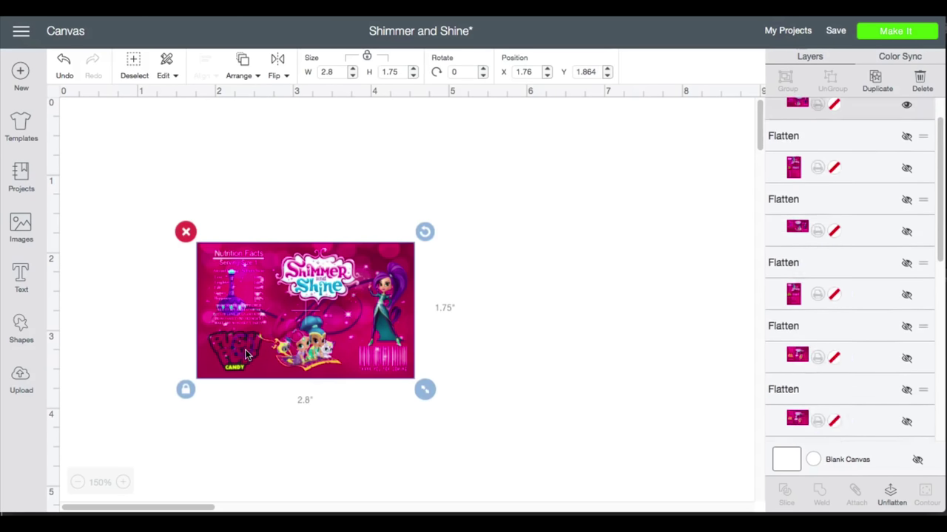
left_click(20, 392)
scroll(872, 259, "down", 5)
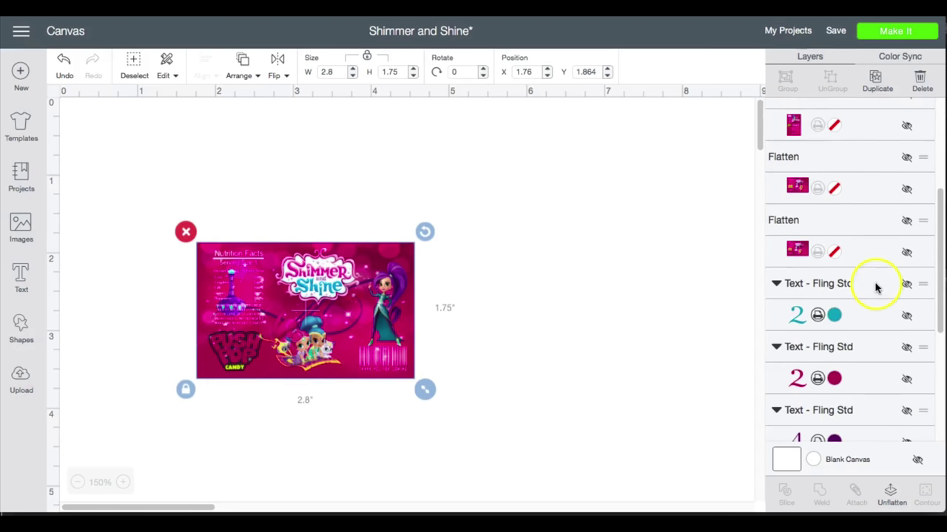
left_click(906, 312)
left_click(694, 278)
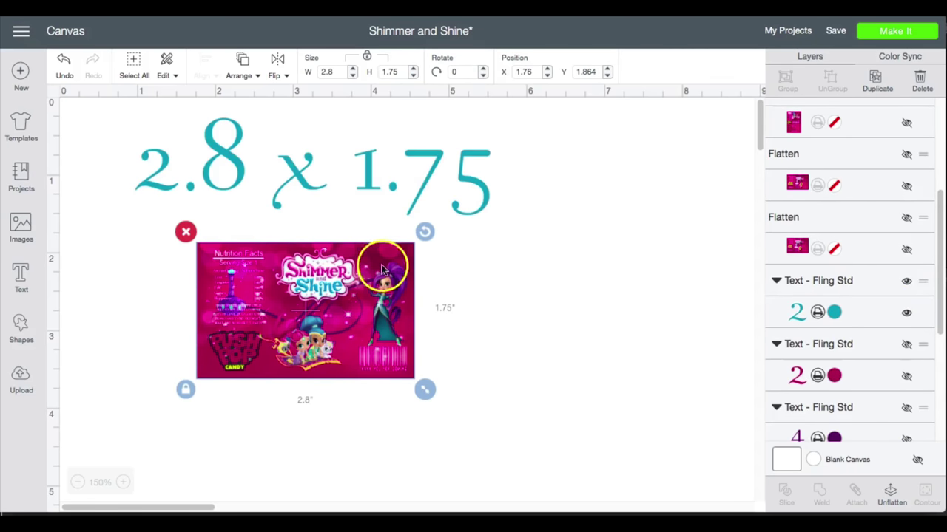
Nudge the wrap image and size note up and left, and unhide the original design pieces.
left_click(516, 336)
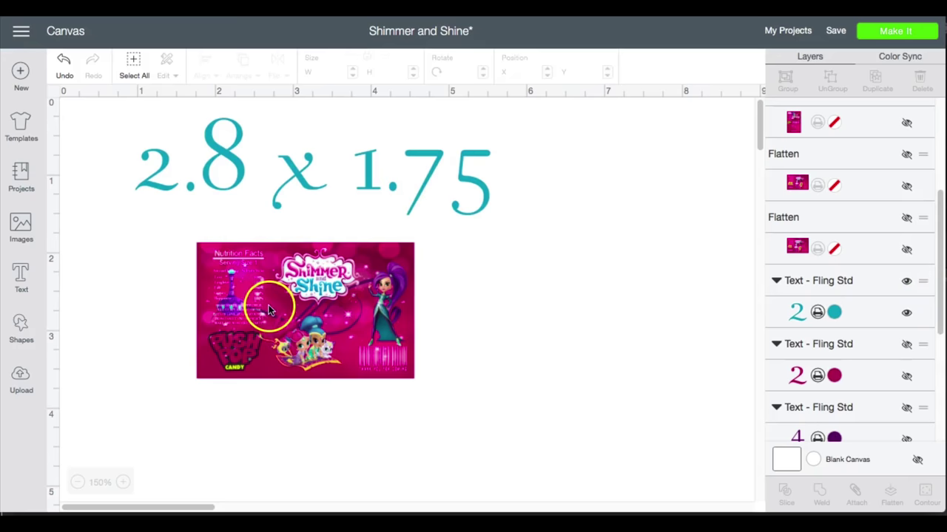
left_click_drag(293, 318, 284, 314)
left_click_drag(255, 191, 247, 194)
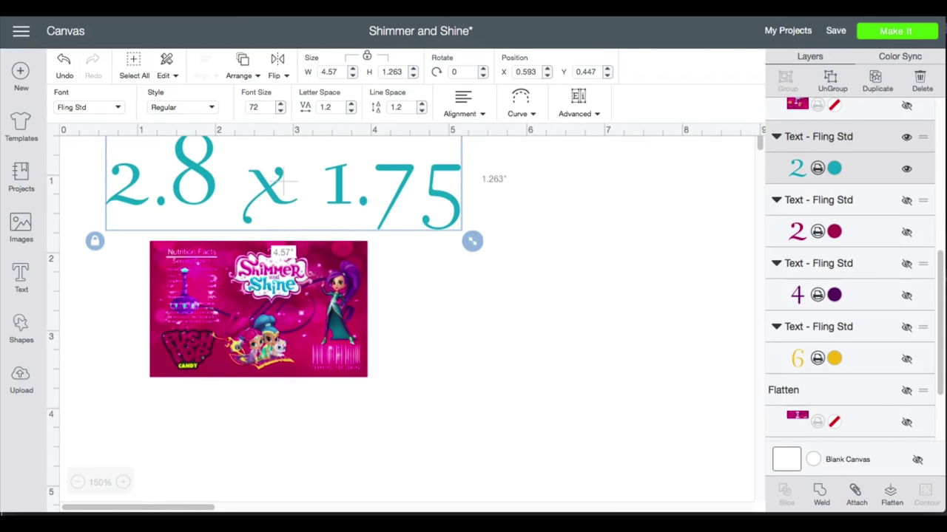
left_click(148, 483)
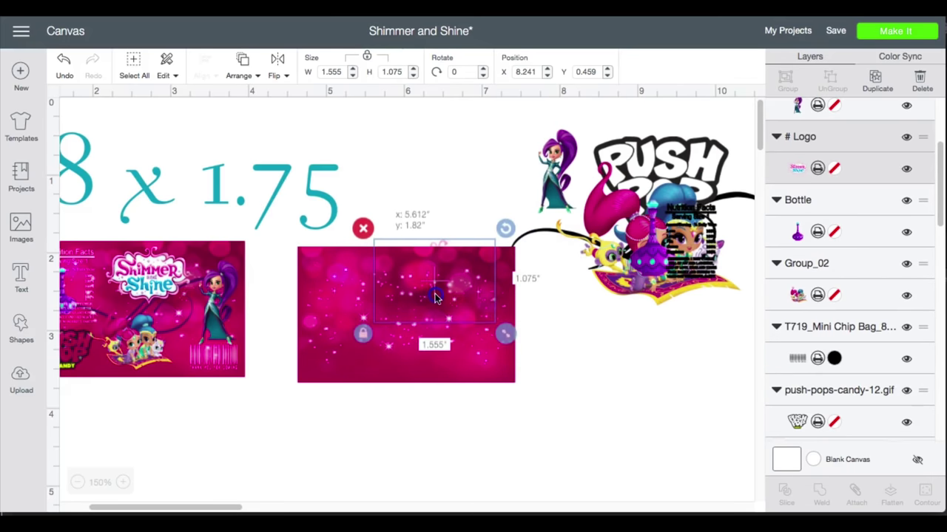
Size the pink background to 2.8 x 1.75, send it to back, and shrink the logo onto it.
left_click_drag(433, 295, 390, 350)
right_click(390, 350)
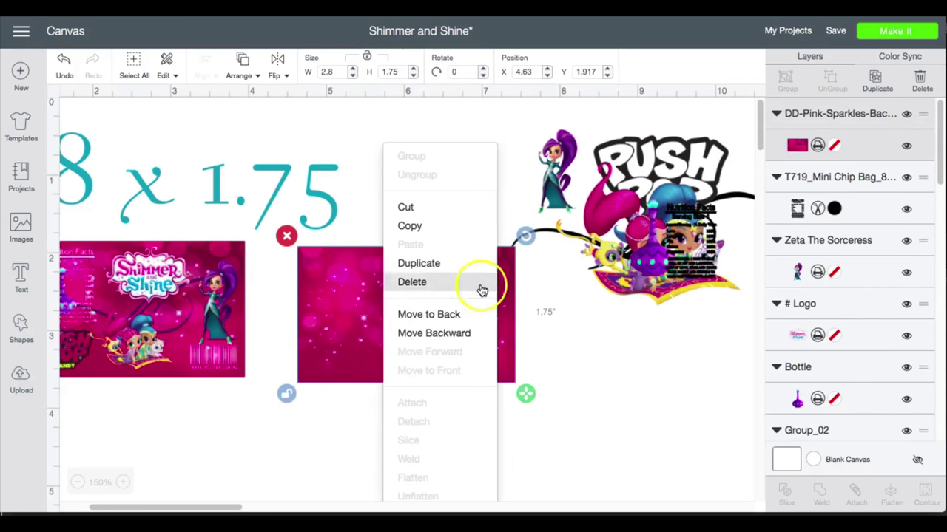
left_click(444, 312)
left_click(414, 289)
left_click_drag(480, 330, 457, 320)
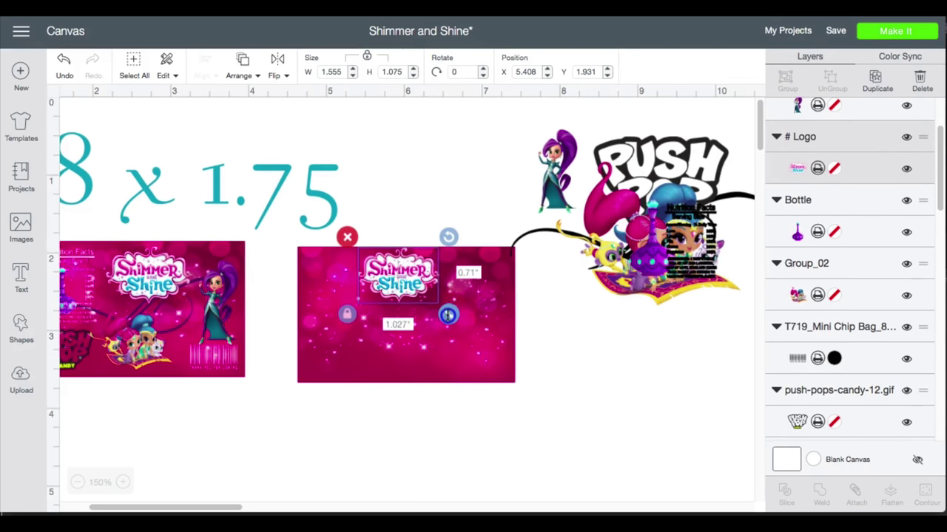
Place the nutrition facts on the label in white and put Zeta on the right side.
left_click_drag(673, 256, 313, 301)
left_click(834, 145)
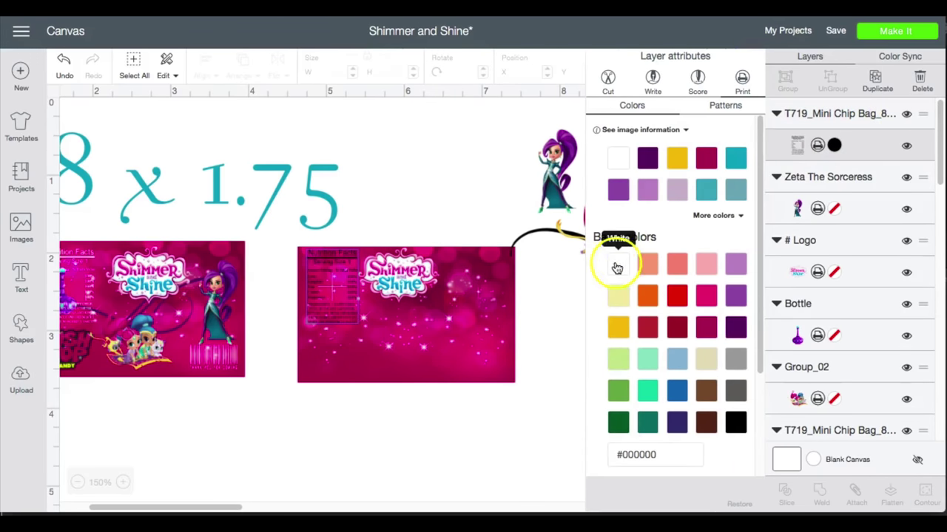
left_click(618, 264)
left_click(852, 182)
left_click_drag(560, 167, 479, 287)
Move the bottle onto the label and shrink it into the upper left.
left_click(650, 281)
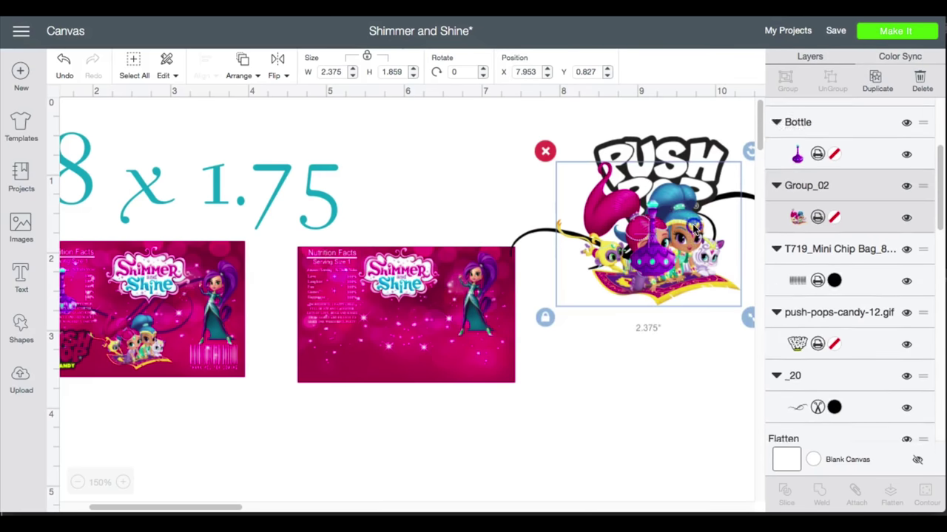
left_click_drag(644, 299, 309, 305)
left_click_drag(363, 342, 358, 334)
left_click(338, 296)
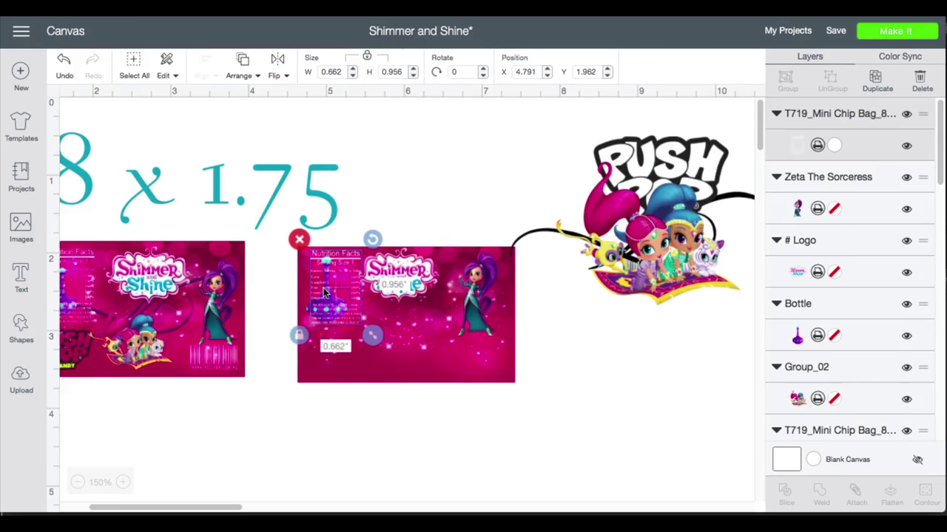
left_click(309, 309)
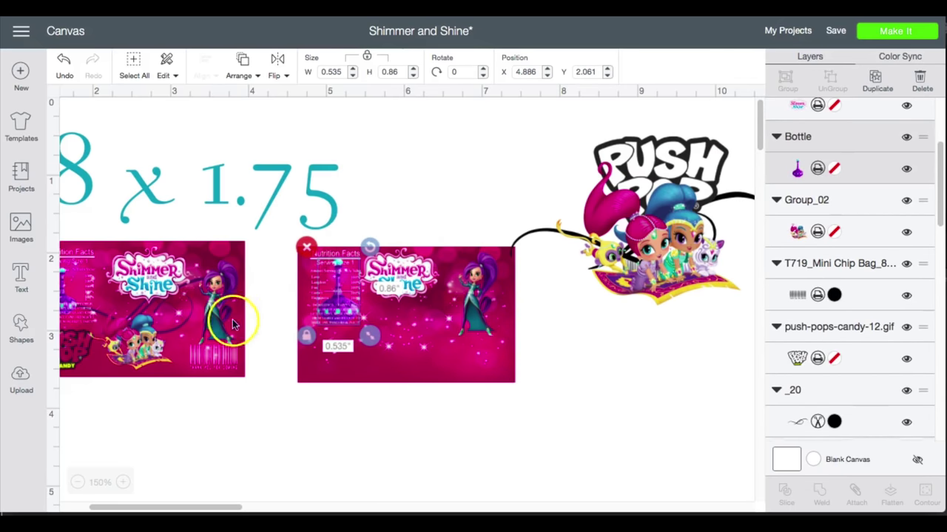
Shrink the characters picture to about 1.5 in onto the label and move the barcode to the lower right.
left_click(643, 251)
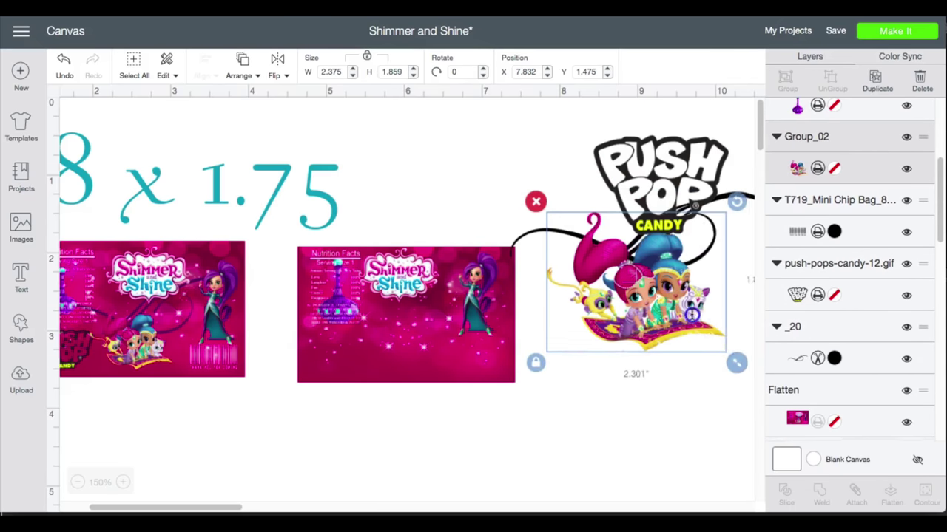
left_click_drag(740, 365, 676, 317)
left_click_drag(627, 266, 440, 338)
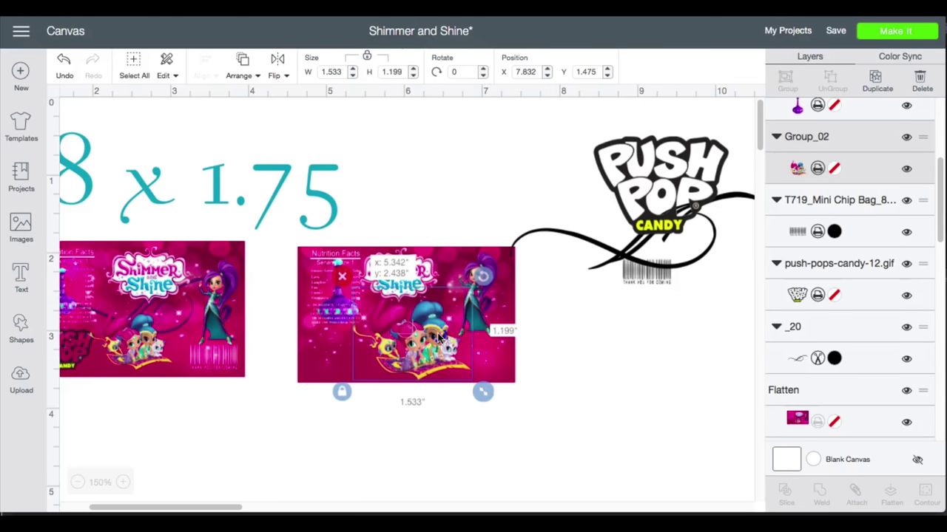
left_click_drag(482, 392, 473, 382)
left_click_drag(648, 275, 496, 353)
left_click(458, 363)
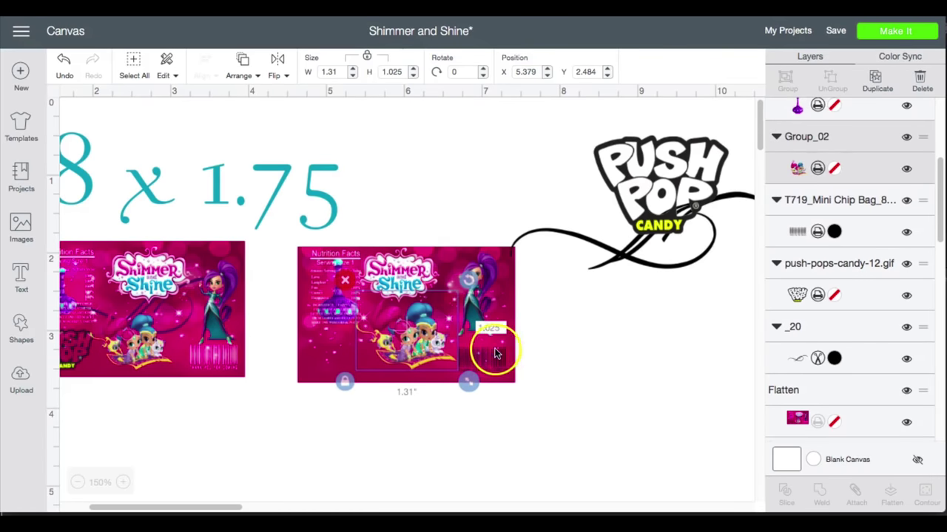
Make the barcode white.
left_click(488, 358)
left_click(834, 169)
left_click(618, 157)
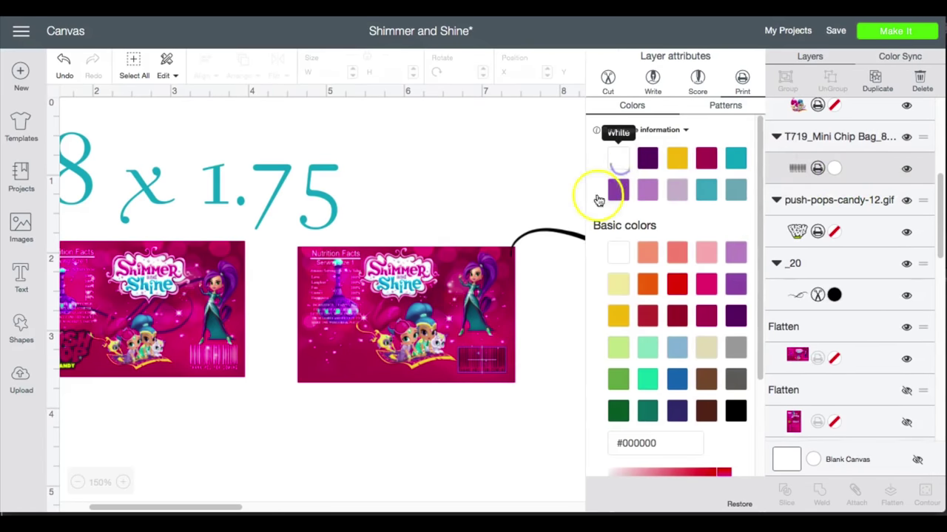
Stretch the black wavy line across the label and set it to print in dark purple.
left_click(597, 198)
mouse_move(672, 269)
left_mouse_down()
mouse_move(374, 373)
mouse_move(459, 367)
mouse_move(463, 349)
left_mouse_up()
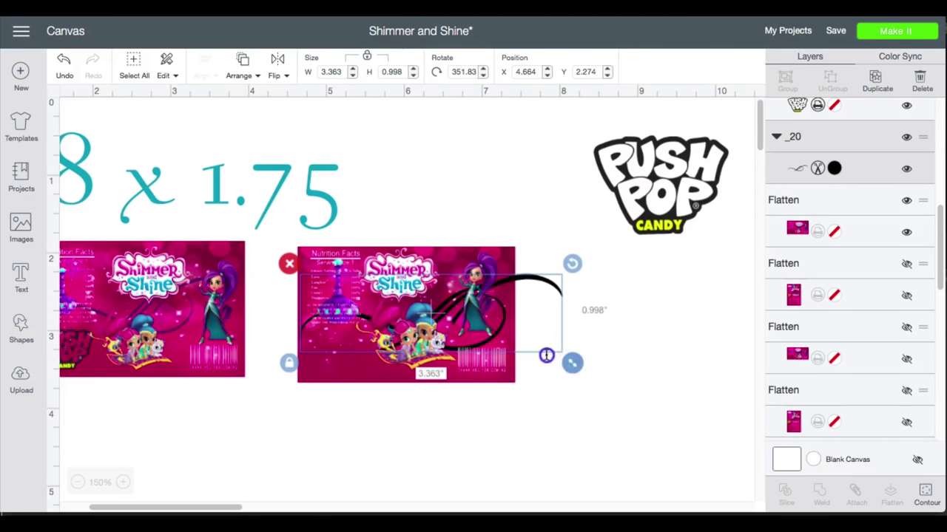
left_click_drag(545, 356, 479, 350)
left_click(834, 169)
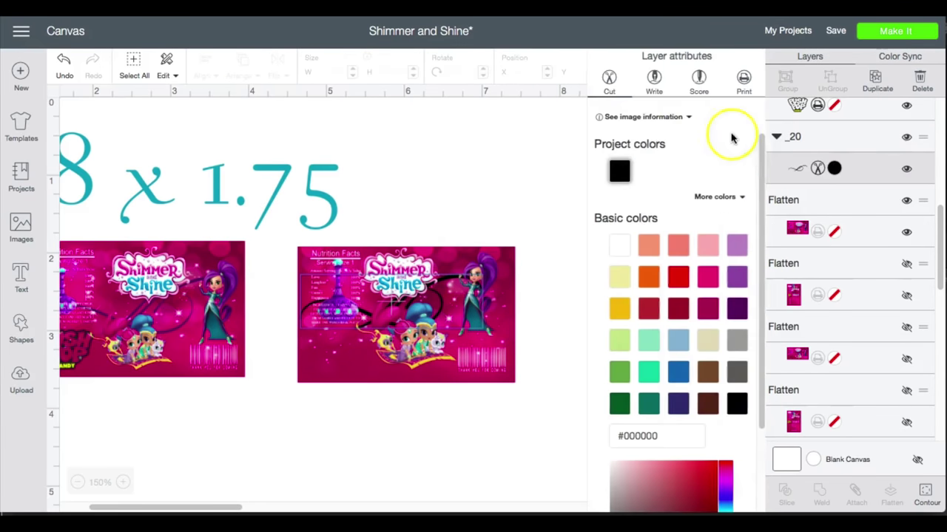
left_click(746, 81)
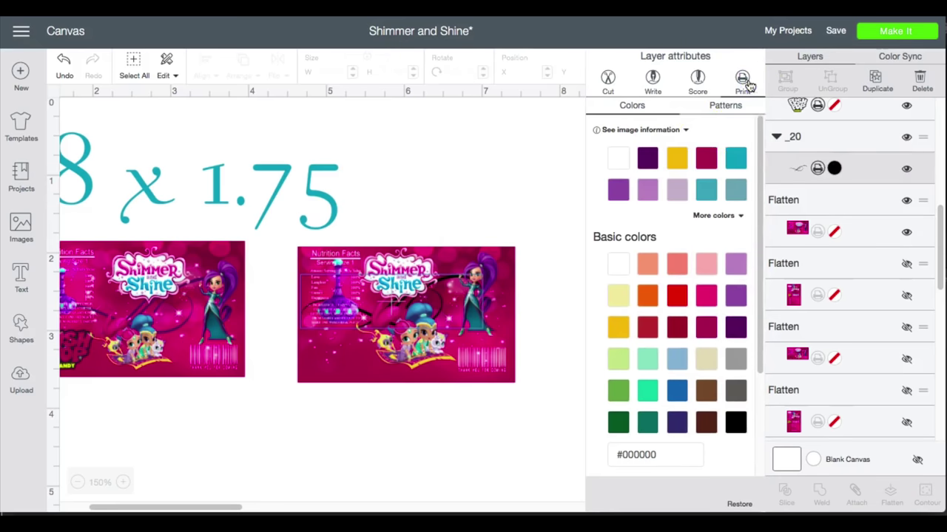
left_click(647, 157)
left_click(576, 311)
Shrink the Push Pop logo to about 0.8 in wide in the label's lower-left corner.
left_click_drag(666, 199, 598, 350)
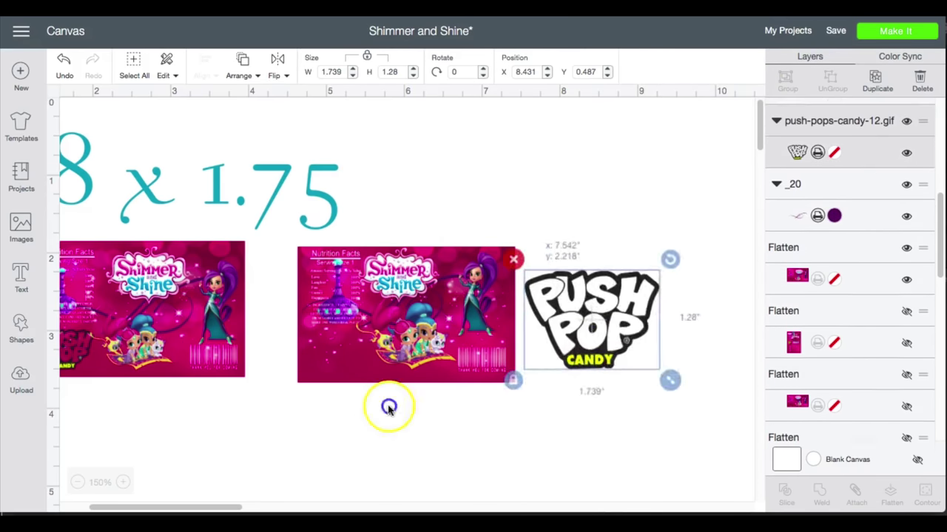
left_click_drag(389, 407, 384, 410)
left_click_drag(438, 446, 365, 393)
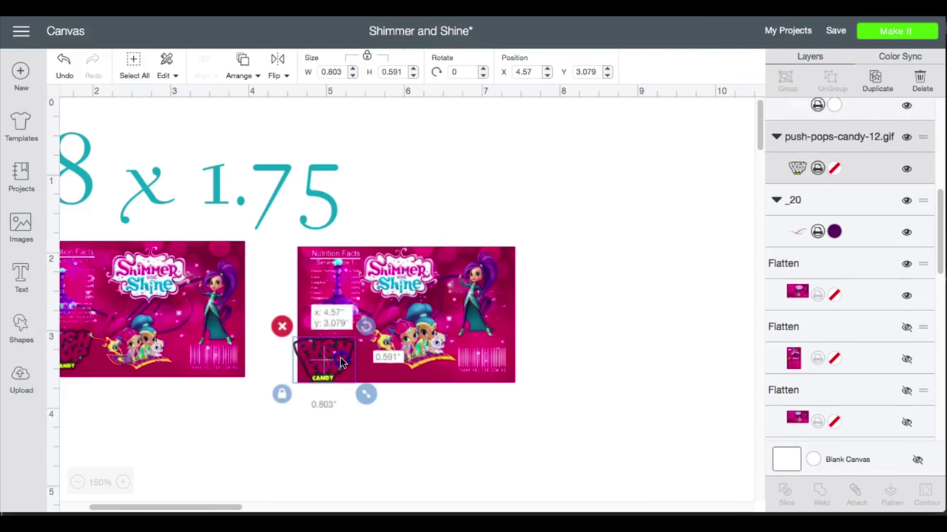
left_click_drag(341, 361, 347, 360)
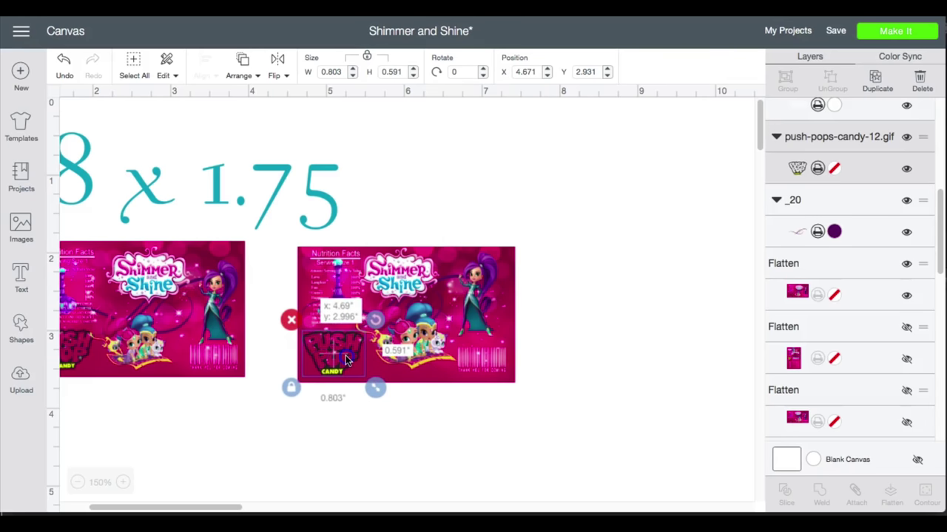
left_click(563, 401)
Fine-tune the bottle artwork's position on the label.
left_click_drag(386, 307, 360, 326)
left_click_drag(292, 296, 319, 290)
left_click(426, 322)
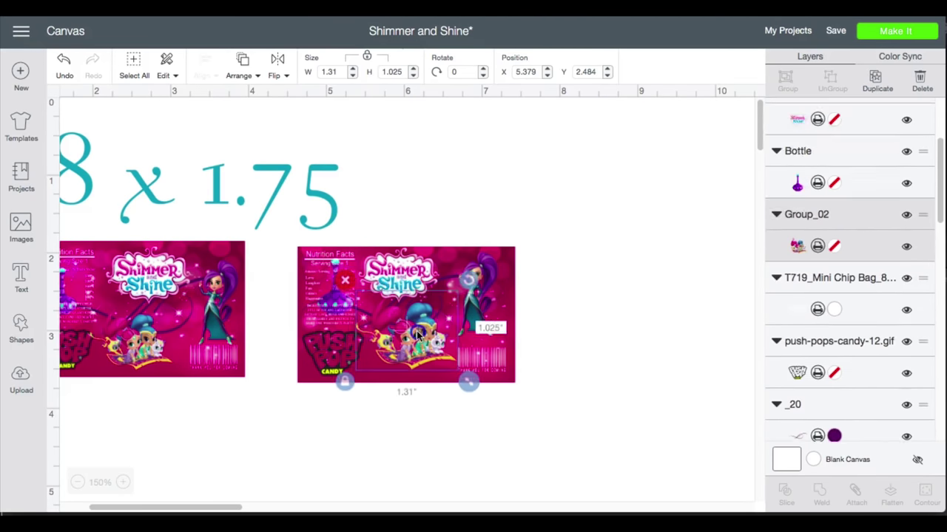
left_click(463, 281)
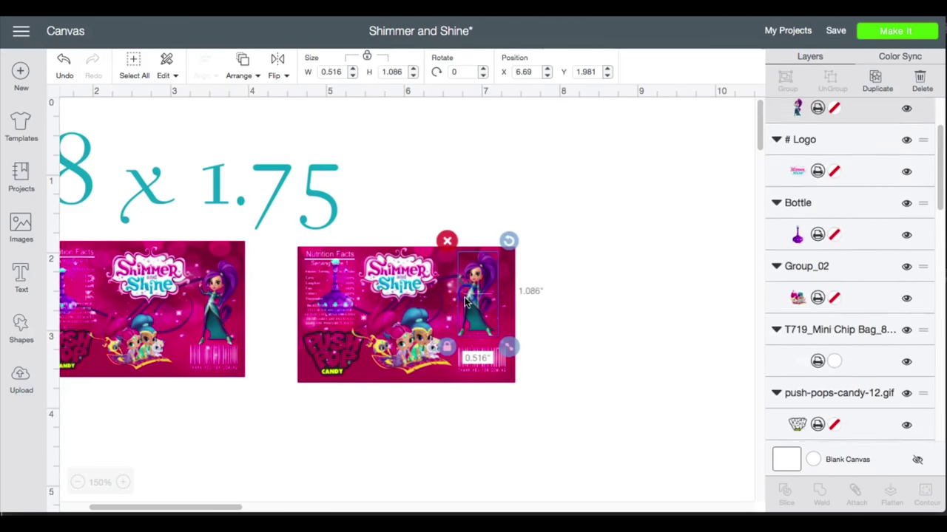
left_click(567, 363)
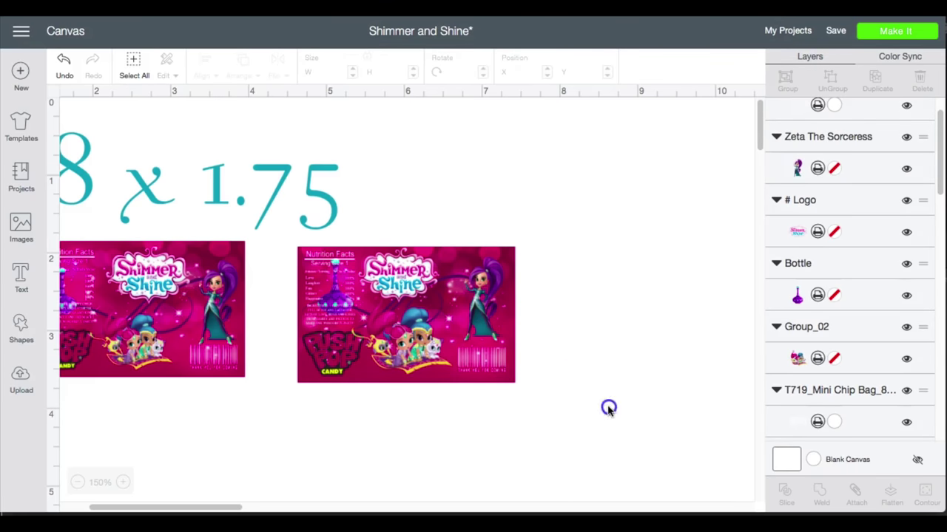
Flatten every piece of the right-hand label into one printable image and continue to Make It.
left_click_drag(609, 406, 302, 248)
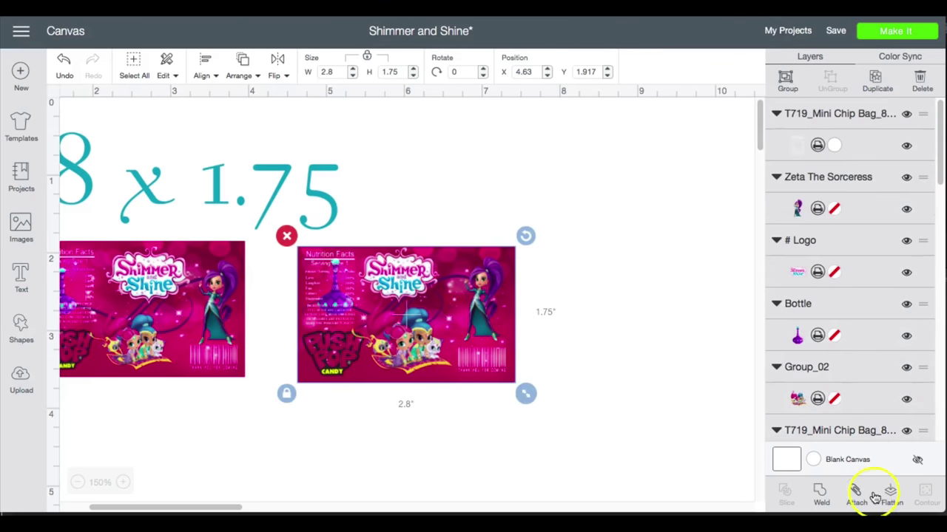
left_click(881, 497)
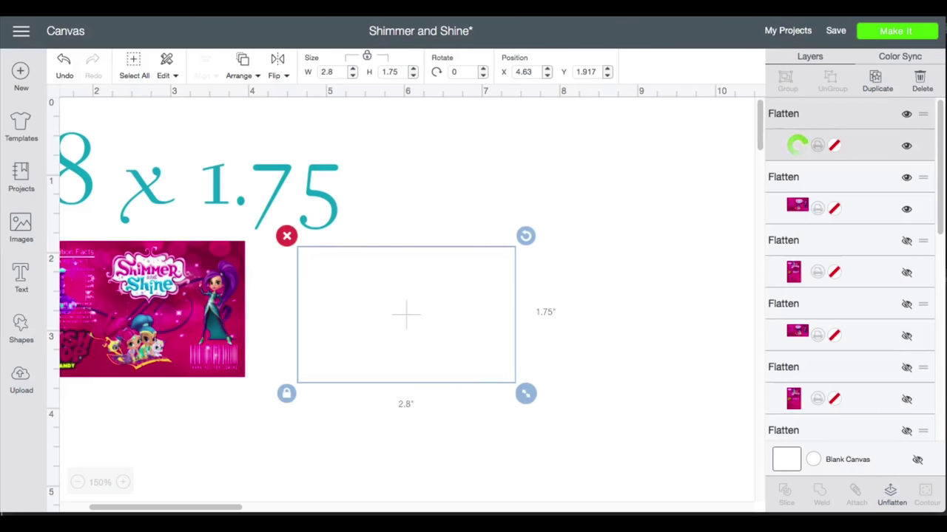
left_click(893, 33)
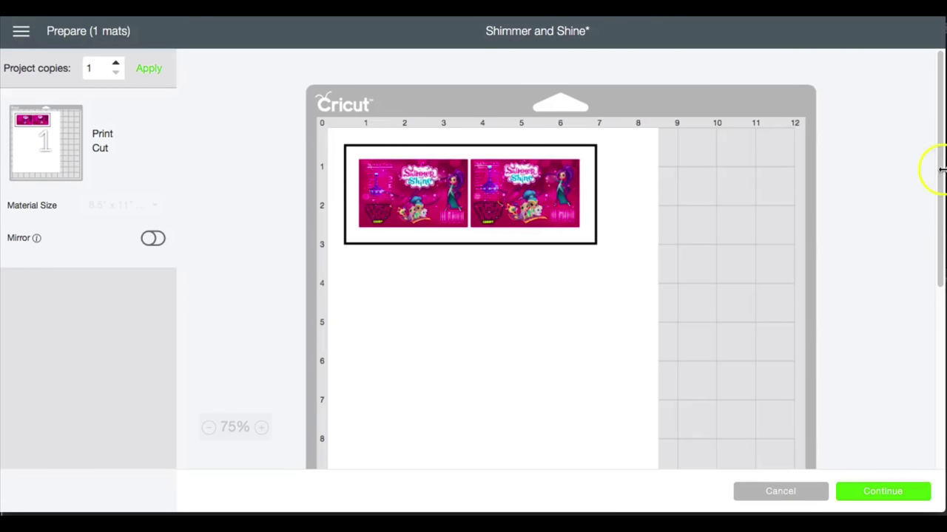
Apply 4 project copies and check the mat preview showing eight wrappers in a two-by-four grid.
left_click(117, 67)
left_click(116, 65)
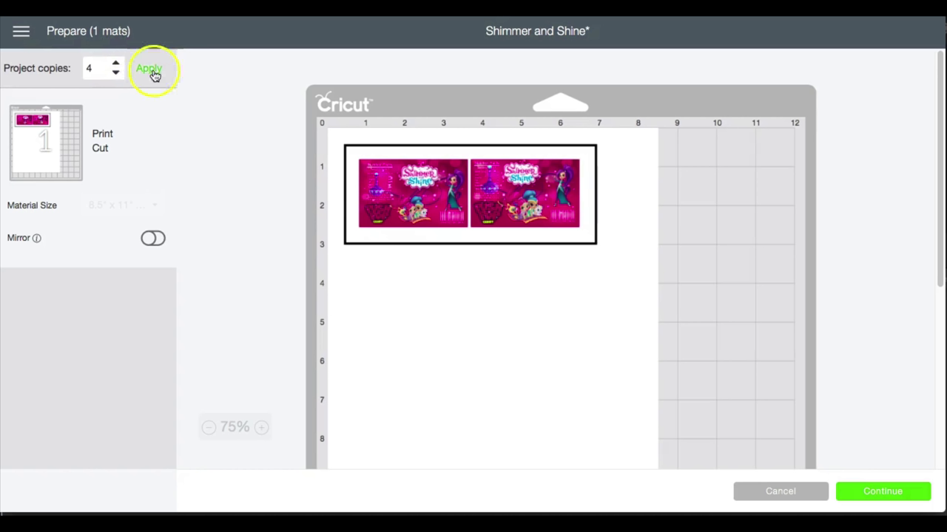
left_click(154, 69)
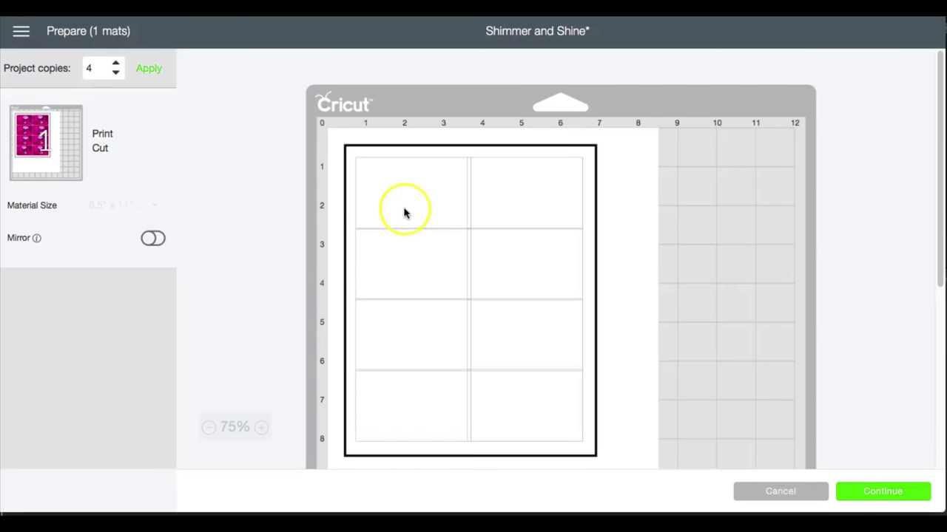
scroll(403, 210, "down", 3)
scroll(394, 285, "down", 1)
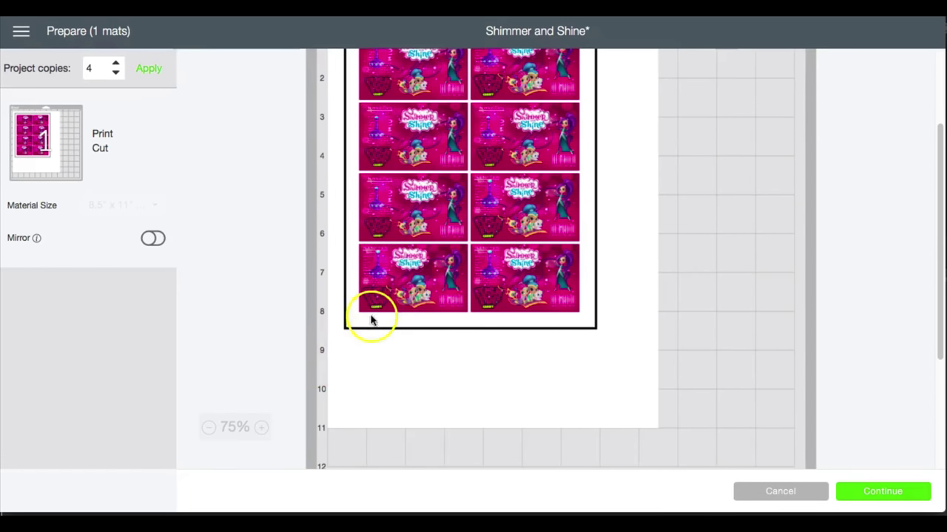
scroll(397, 200, "up", 5)
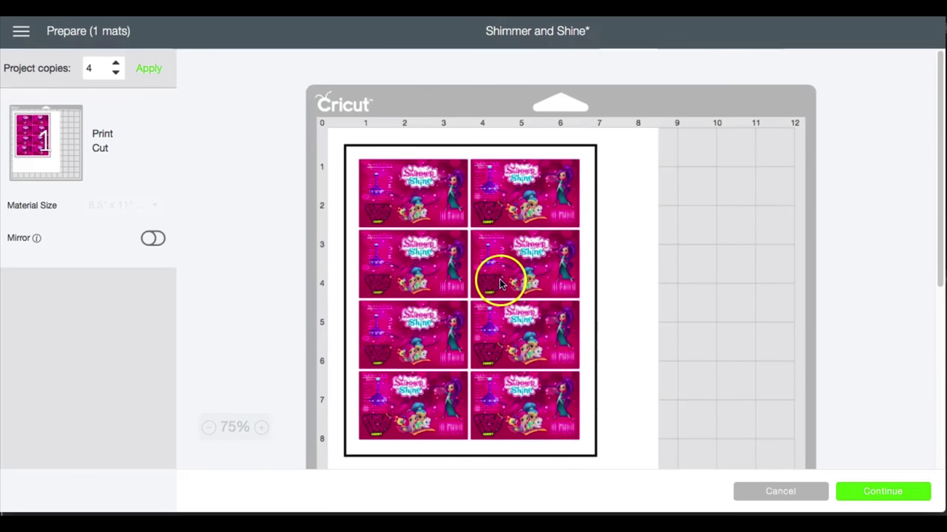
scroll(496, 274, "down", 4)
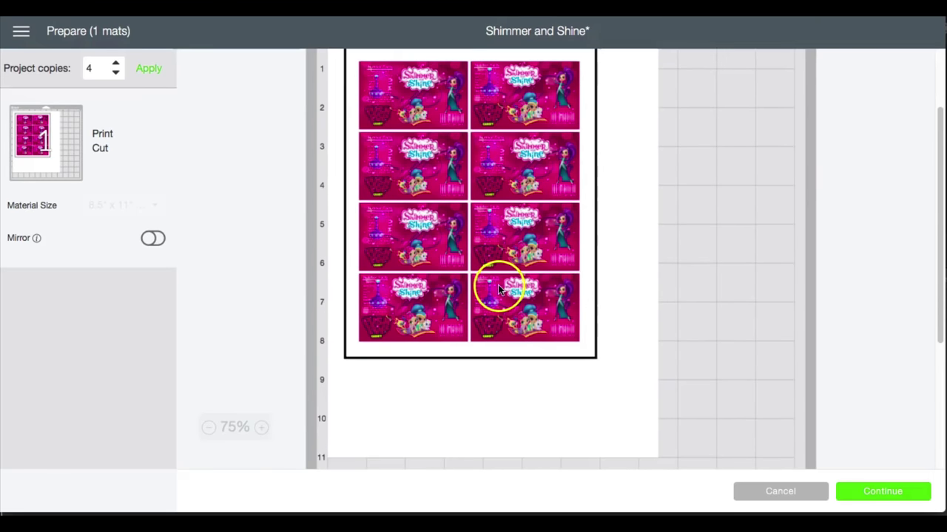
Print the eight-wrapper mat on the HP ENVY 5540 series printer with bleed on.
left_click(861, 492)
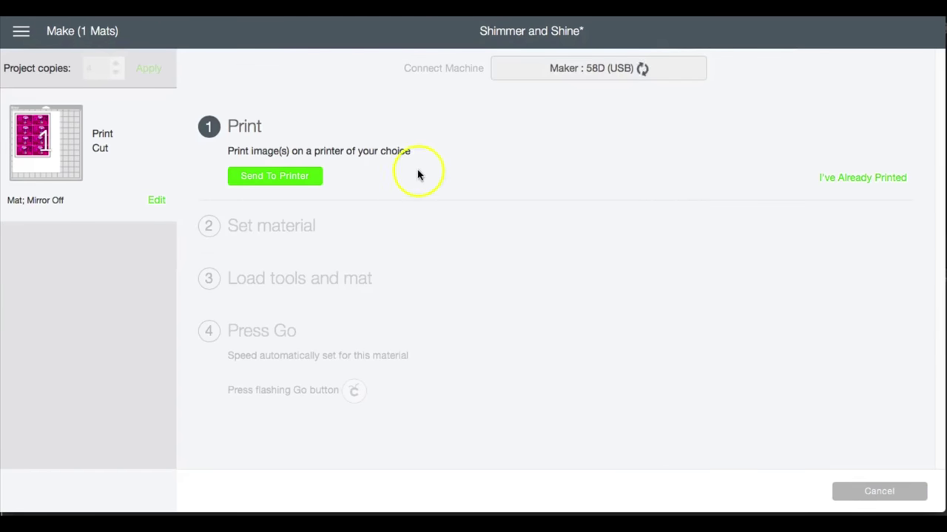
left_click(294, 176)
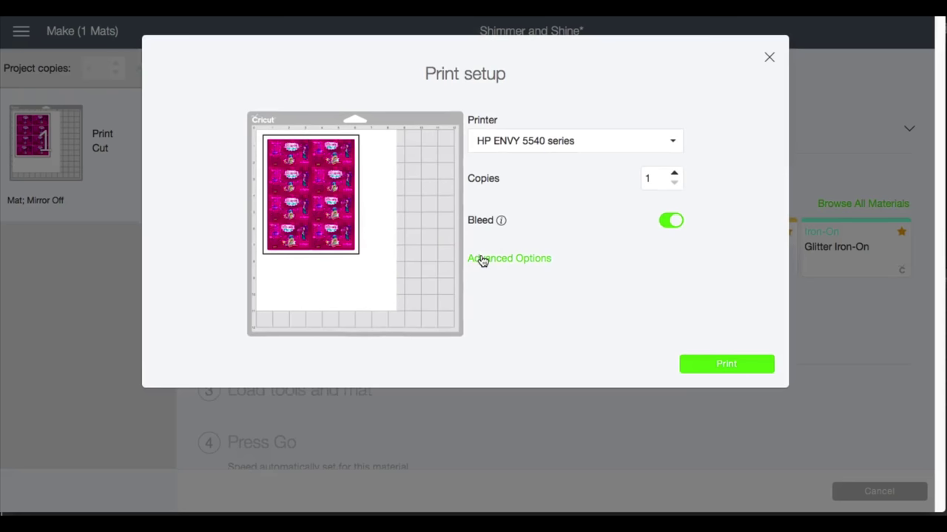
left_click(481, 259)
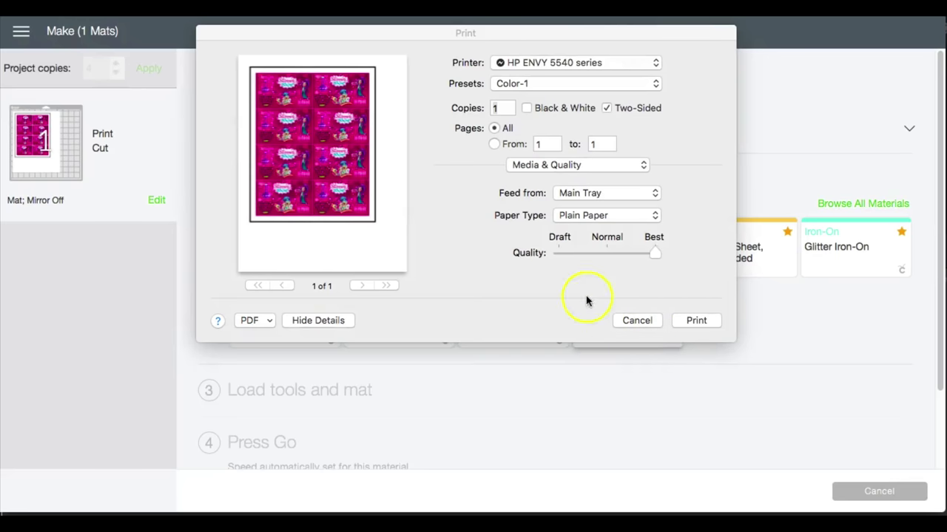
left_click(698, 321)
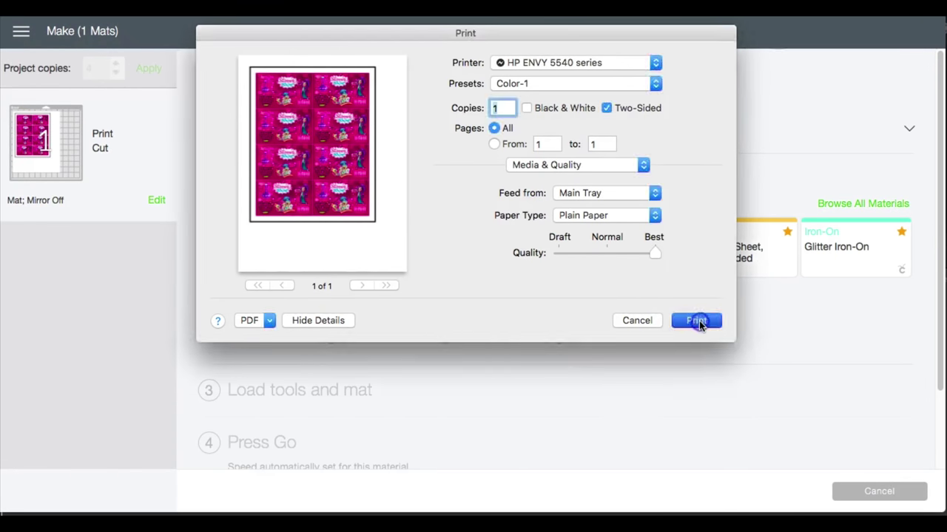
Select Sticker Paper from Favorites as the cut material.
left_click(494, 260)
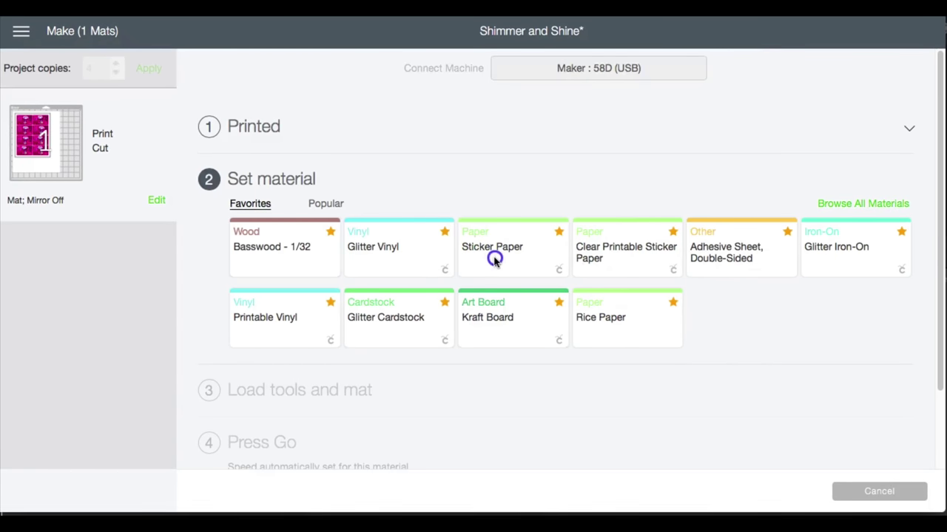